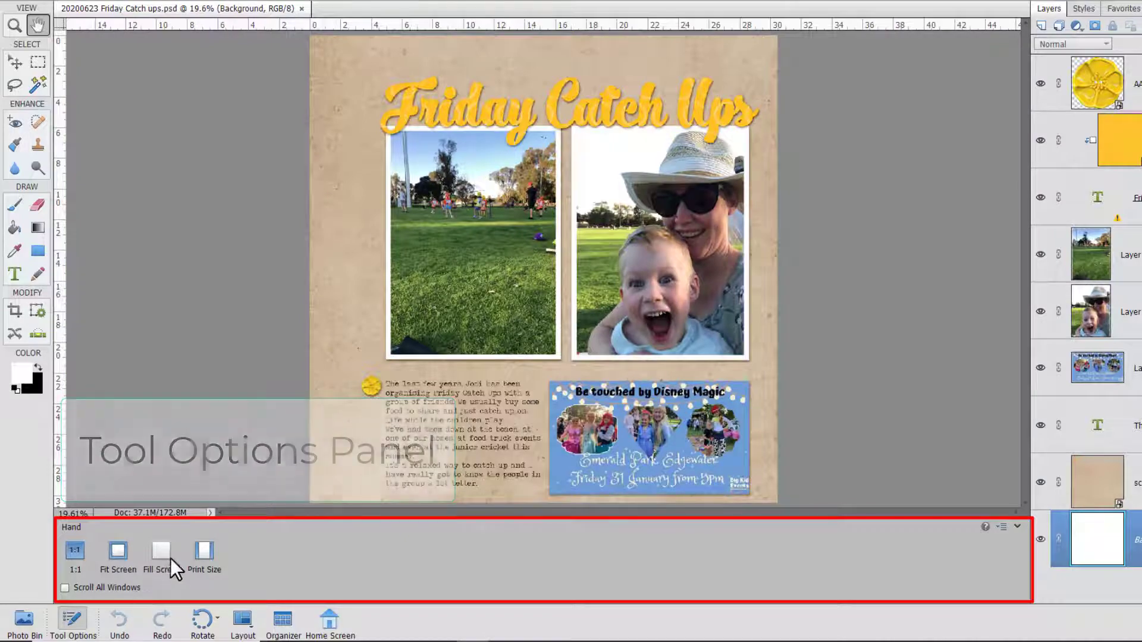
View the layout with the Hand tool's Fill Screen, Print Size and 1:1 zoom presets.
{"action": "left_click", "coordinate": [162, 551]}
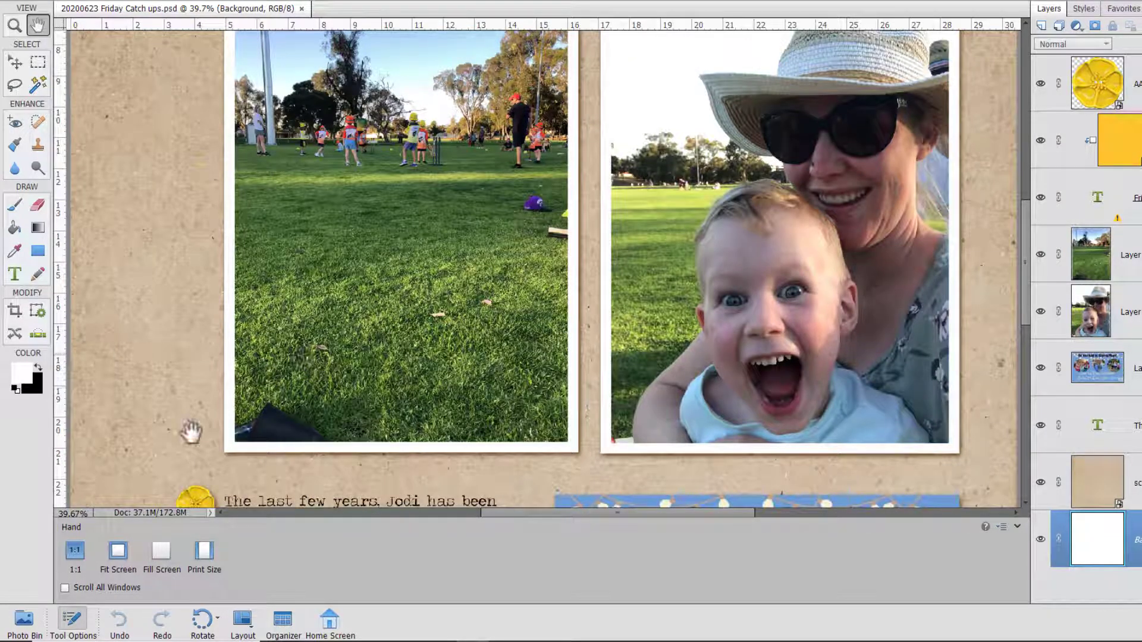
{"action": "left_click", "coordinate": [196, 560]}
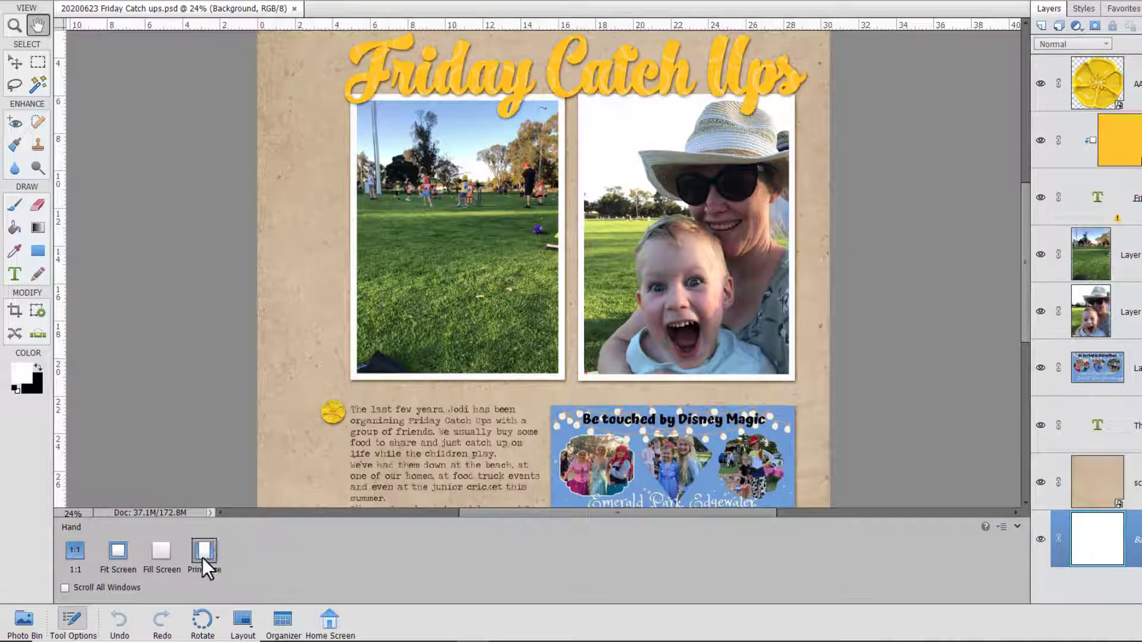
{"action": "left_click", "coordinate": [82, 558]}
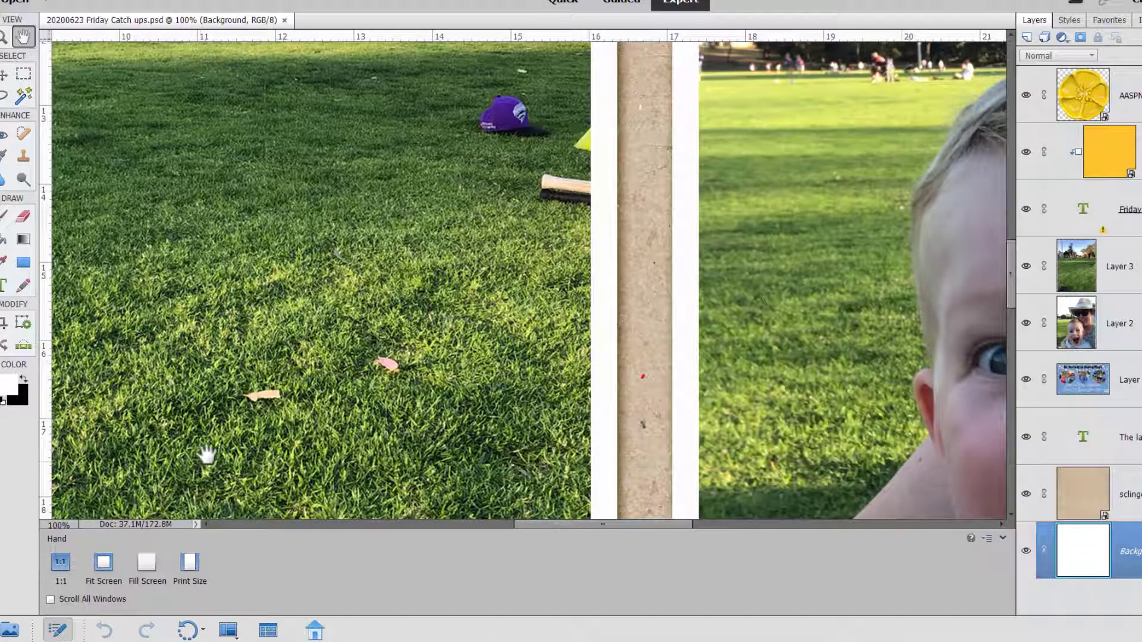
Pan the 100% view from the grass up across the cricket photo to the yellow "Friday" title.
{"action": "left_click_drag", "start_coordinate": [408, 232], "coordinate": [706, 492]}
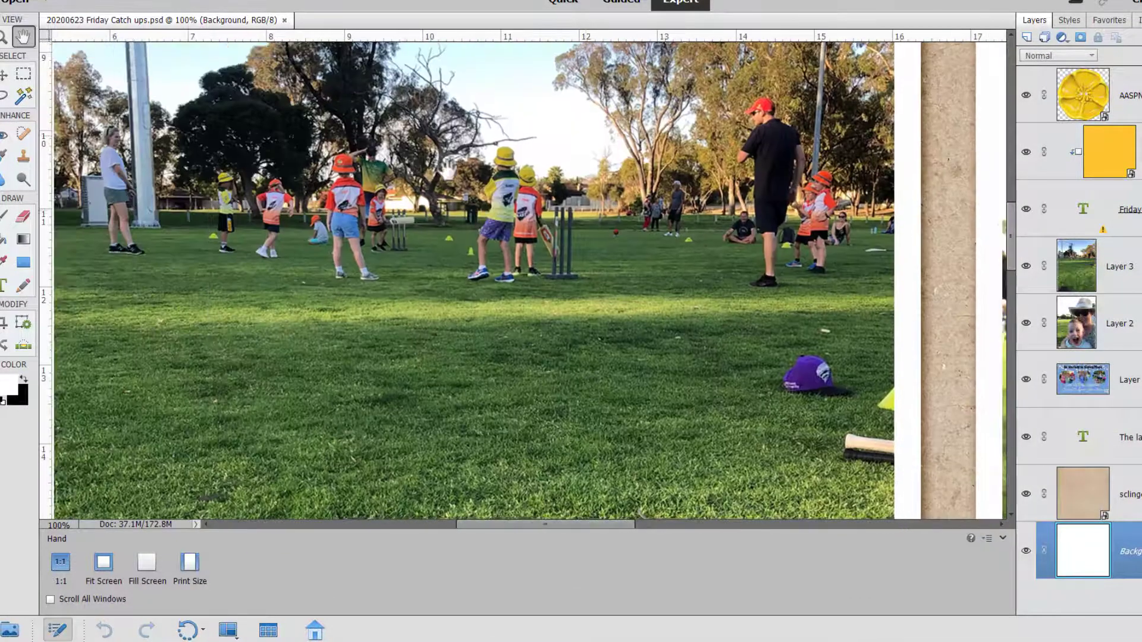
{"action": "left_click_drag", "start_coordinate": [482, 223], "coordinate": [518, 279]}
{"action": "left_click_drag", "start_coordinate": [286, 65], "coordinate": [480, 310]}
{"action": "left_click_drag", "start_coordinate": [397, 275], "coordinate": [462, 391]}
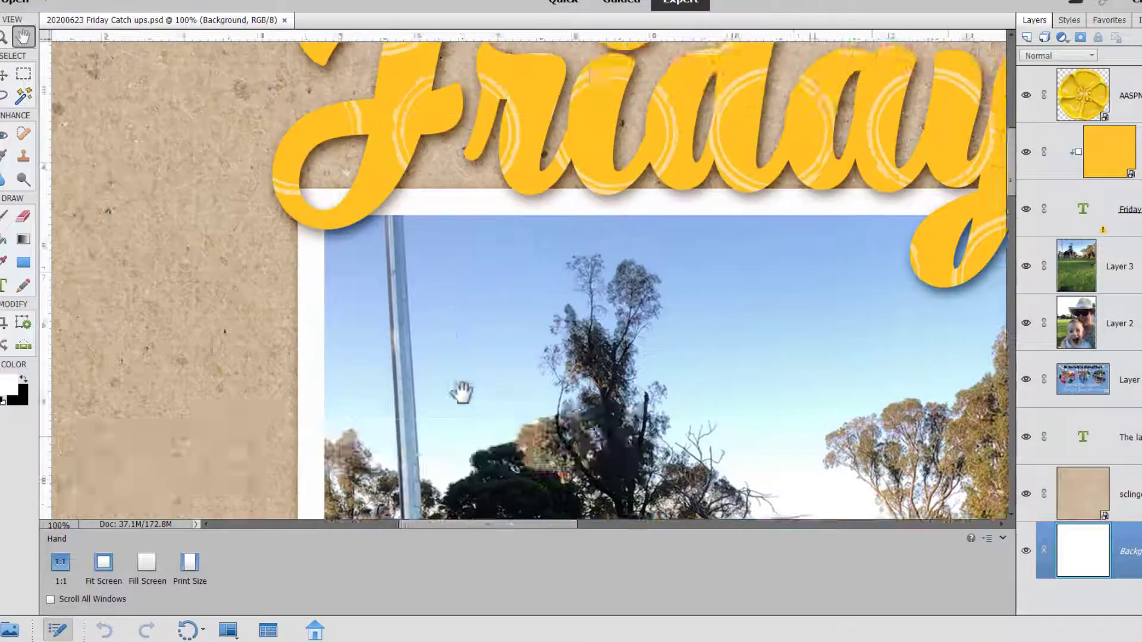
{"action": "left_click_drag", "start_coordinate": [405, 45], "coordinate": [389, 219]}
{"action": "left_click_drag", "start_coordinate": [676, 145], "coordinate": [351, 228]}
Try repositioning the yellow flower button with the Move tool, and undo the move.
{"action": "key", "text": "v"}
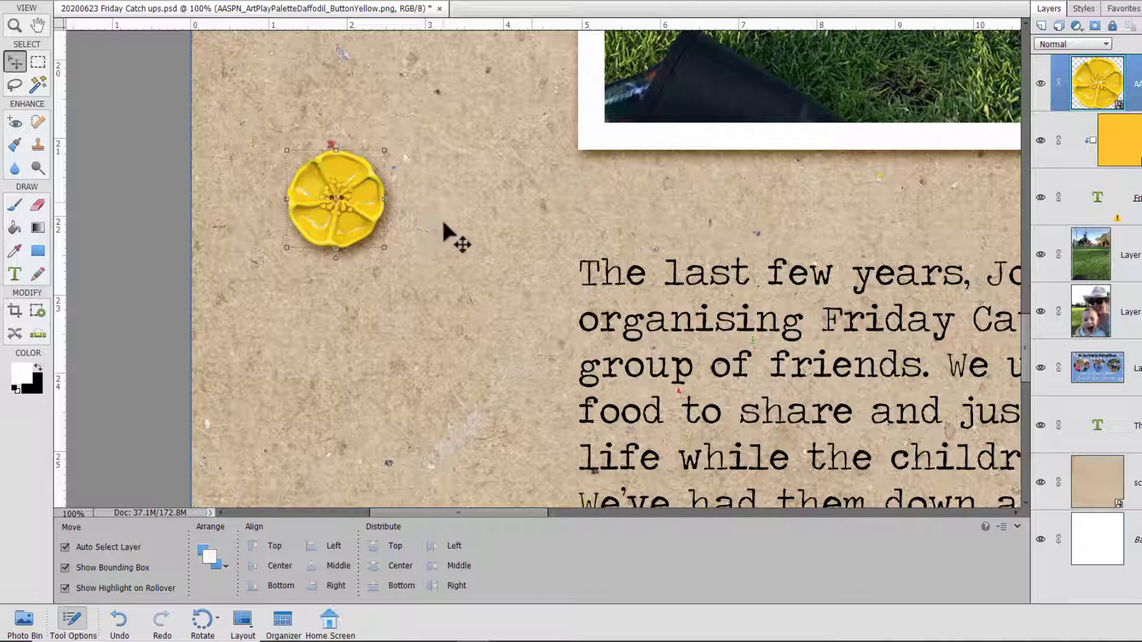
{"action": "key", "text": "ctrl+z"}
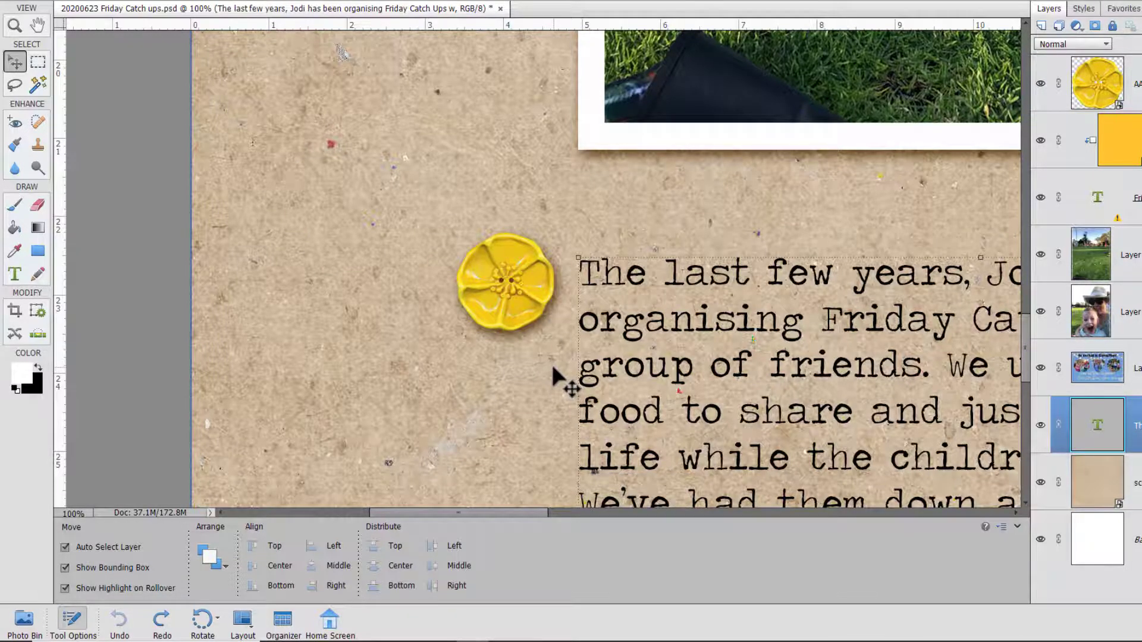
Pan from the journaling text up over the grass photo with the Move tool still active, and fit the page on screen.
{"action": "left_click_drag", "start_coordinate": [551, 361], "coordinate": [280, 455]}
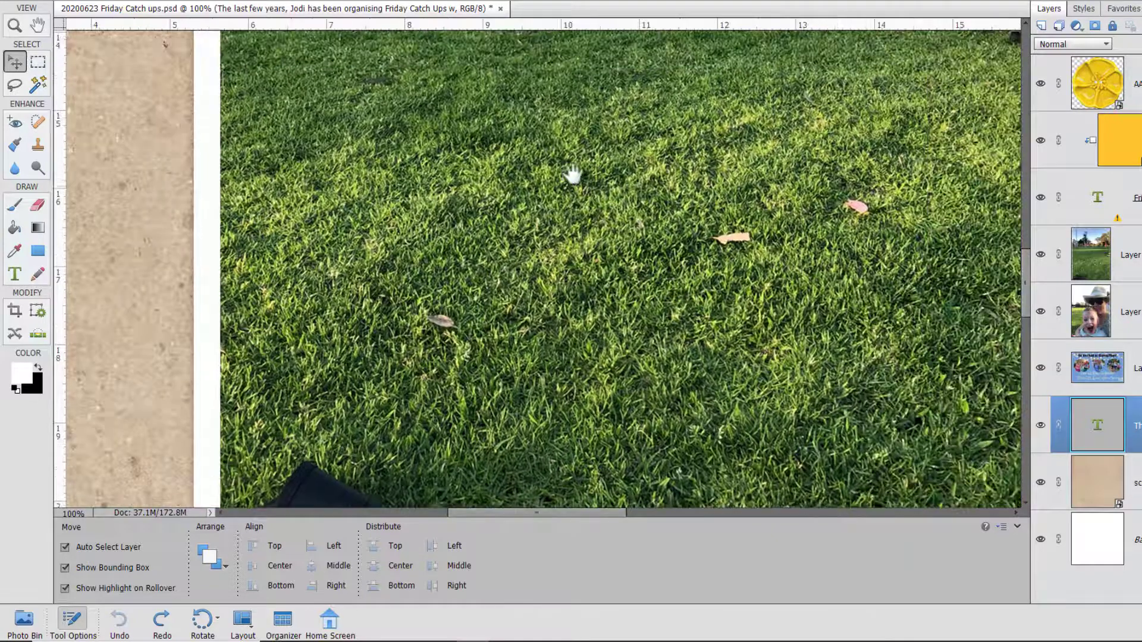
{"action": "left_click_drag", "start_coordinate": [589, 296], "coordinate": [678, 463]}
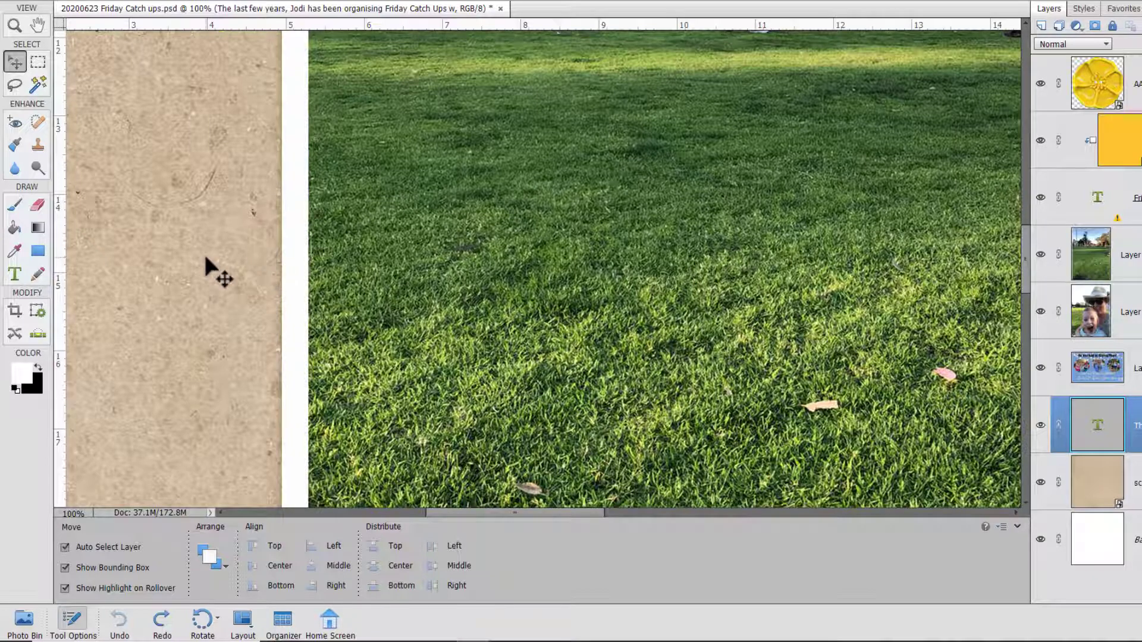
{"action": "key", "text": "ctrl+0"}
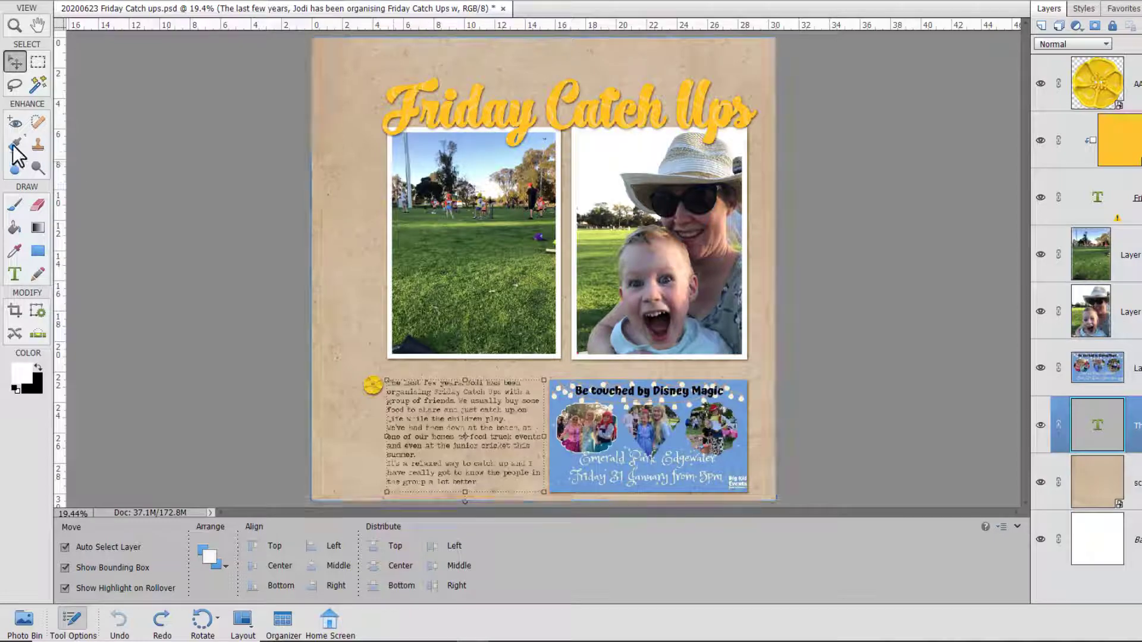
Activate the Red Eye Removal tool and inspect the boy's face at 100% zoom.
{"action": "left_click", "coordinate": [16, 123]}
{"action": "key", "text": "ctrl+alt+0"}
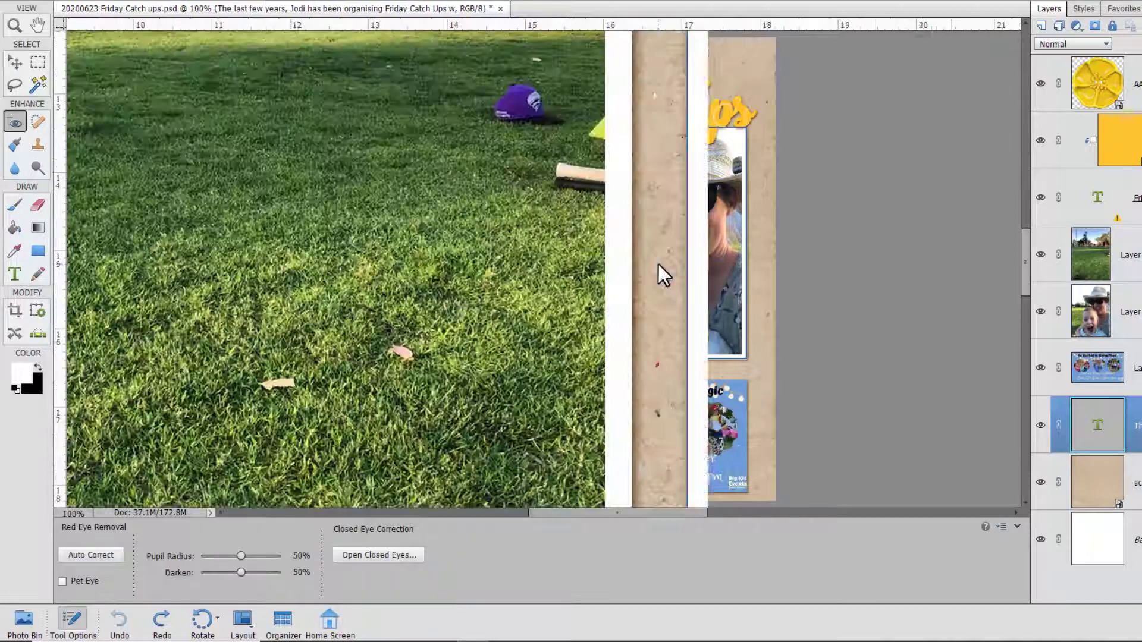
{"action": "left_click_drag", "start_coordinate": [913, 345], "coordinate": [413, 235]}
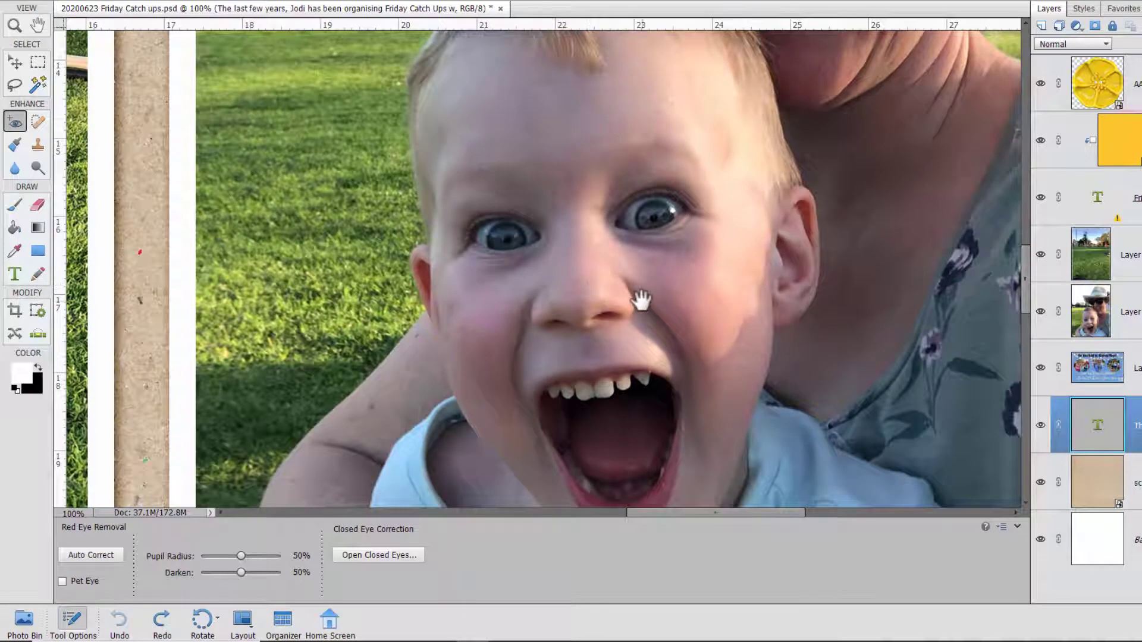
{"action": "left_click_drag", "start_coordinate": [641, 300], "coordinate": [547, 267]}
Pan from the boy's face to the journaling text with the Move tool active, and fit the page on screen with the Hand tool.
{"action": "key", "text": "v"}
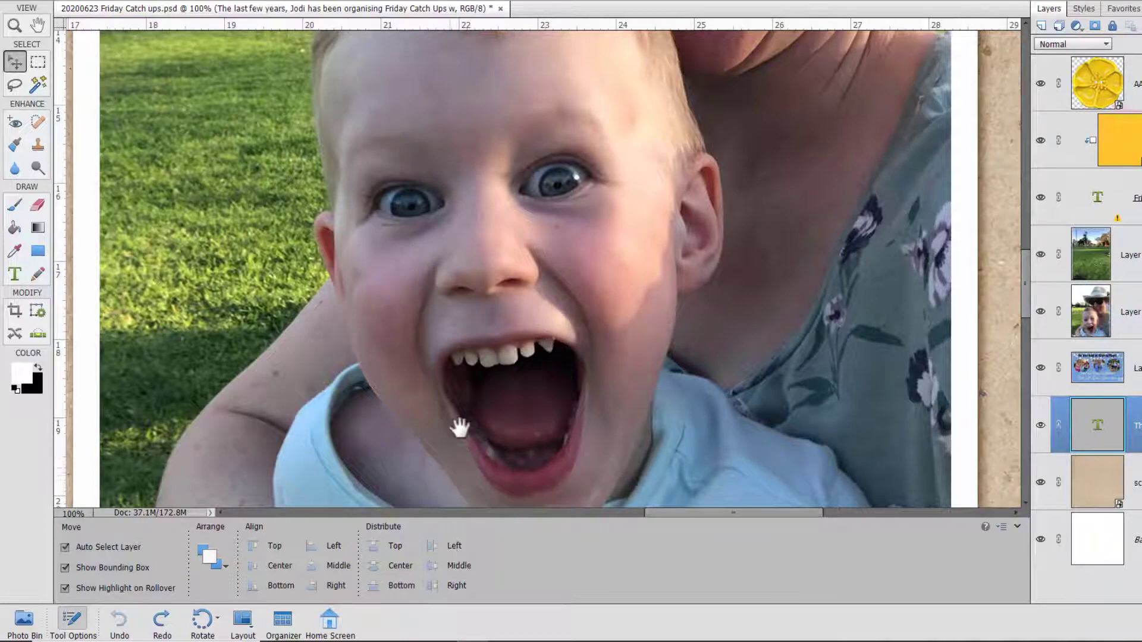
{"action": "left_click_drag", "start_coordinate": [460, 427], "coordinate": [502, 222]}
{"action": "left_click_drag", "start_coordinate": [423, 306], "coordinate": [413, 326]}
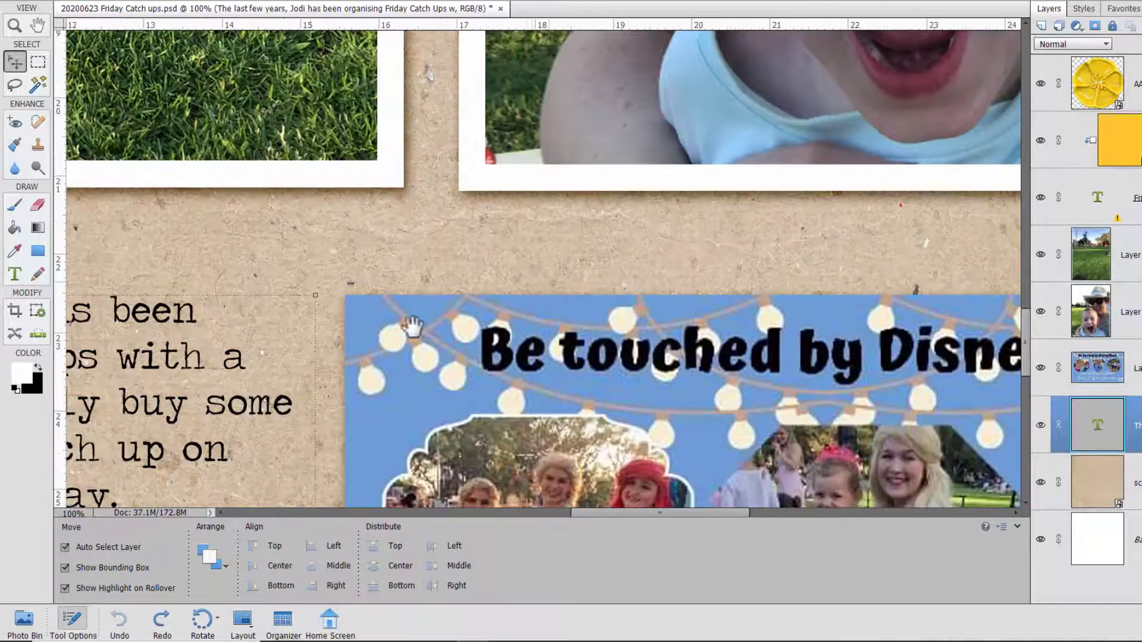
{"action": "left_click_drag", "start_coordinate": [262, 340], "coordinate": [543, 173]}
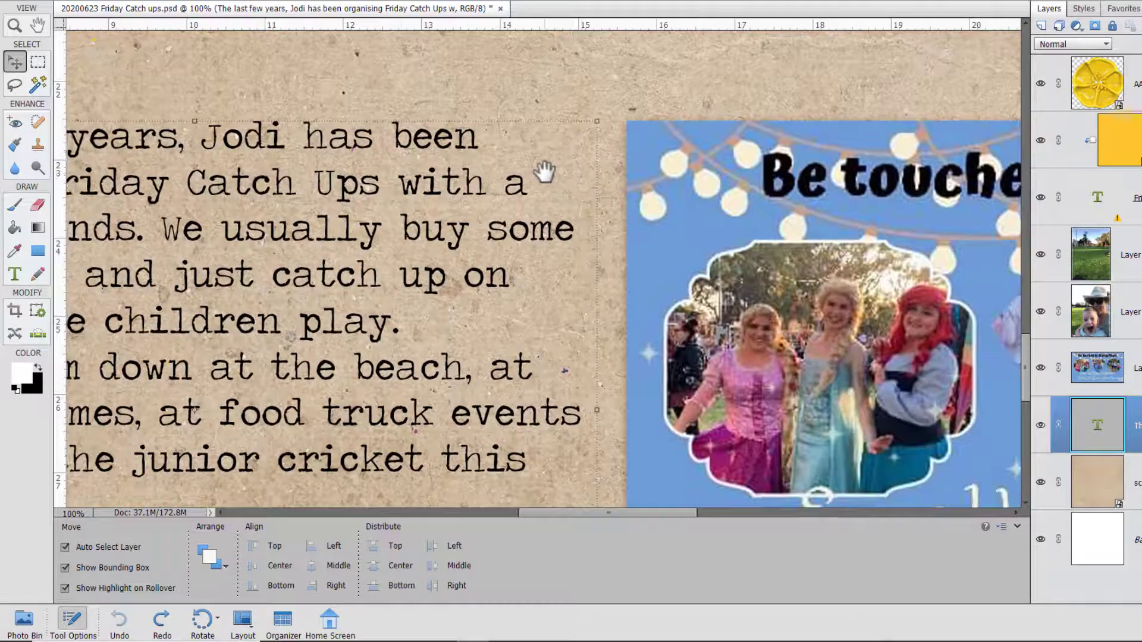
{"action": "key", "text": "h"}
{"action": "key", "text": "ctrl+0"}
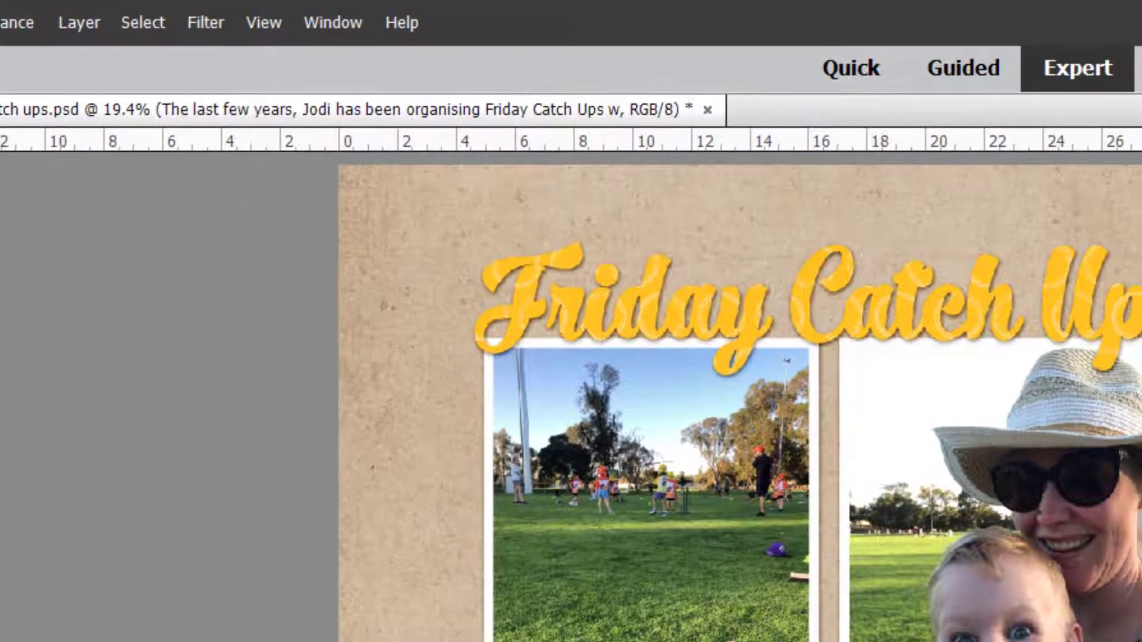
Open an additional window showing the same Friday Catch ups layout.
{"action": "left_click", "coordinate": [333, 23]}
{"action": "mouse_move", "coordinate": [332, 57]}
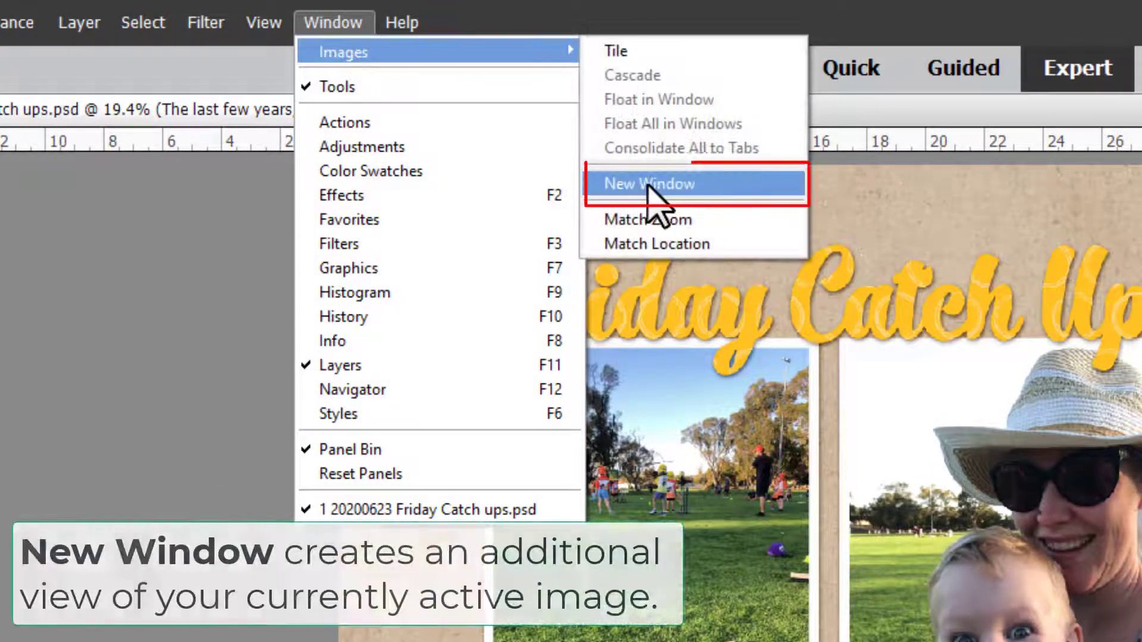
{"action": "left_click", "coordinate": [655, 186]}
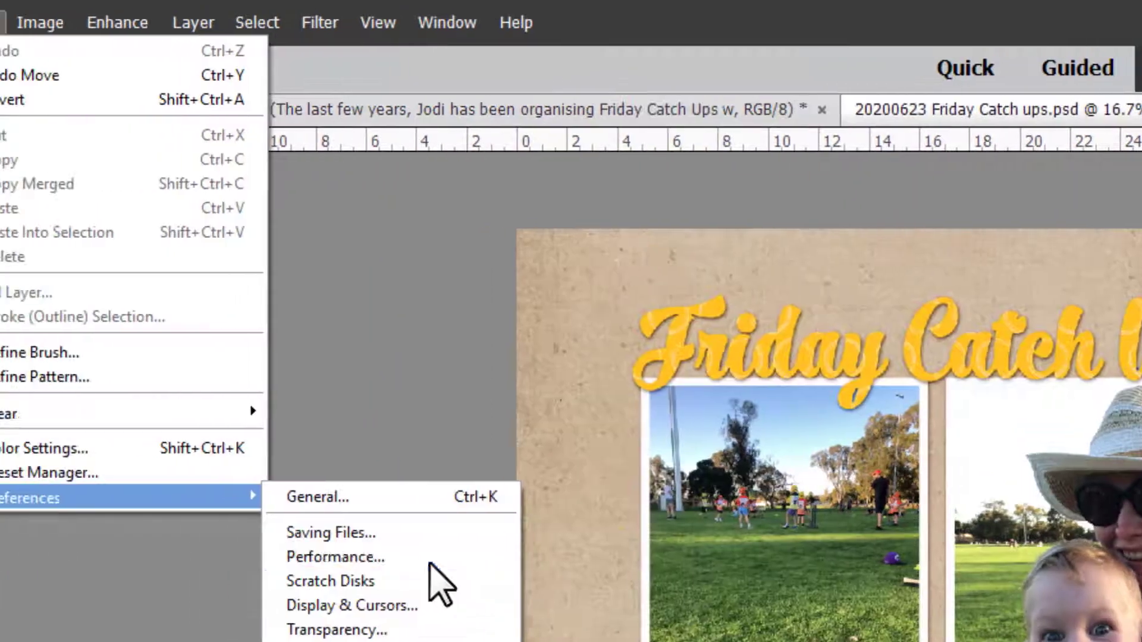
Enable the "Allow Floating Documents in Expert Mode" preference and apply it.
{"action": "left_click", "coordinate": [434, 602]}
{"action": "left_click", "coordinate": [678, 266]}
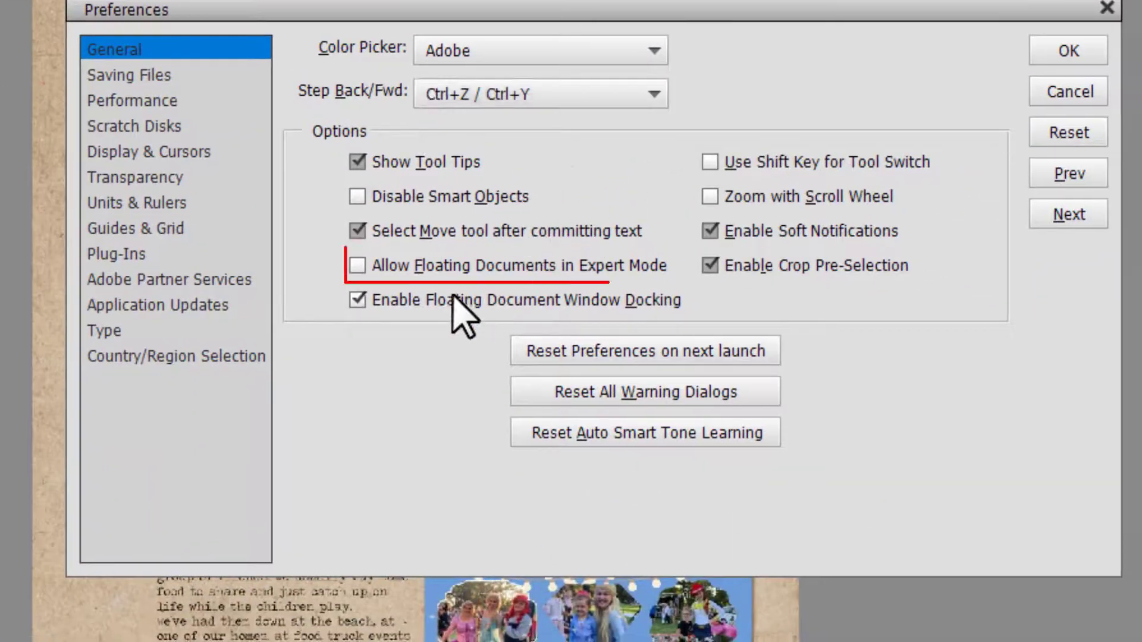
{"action": "left_click", "coordinate": [460, 267]}
{"action": "left_click", "coordinate": [1062, 52]}
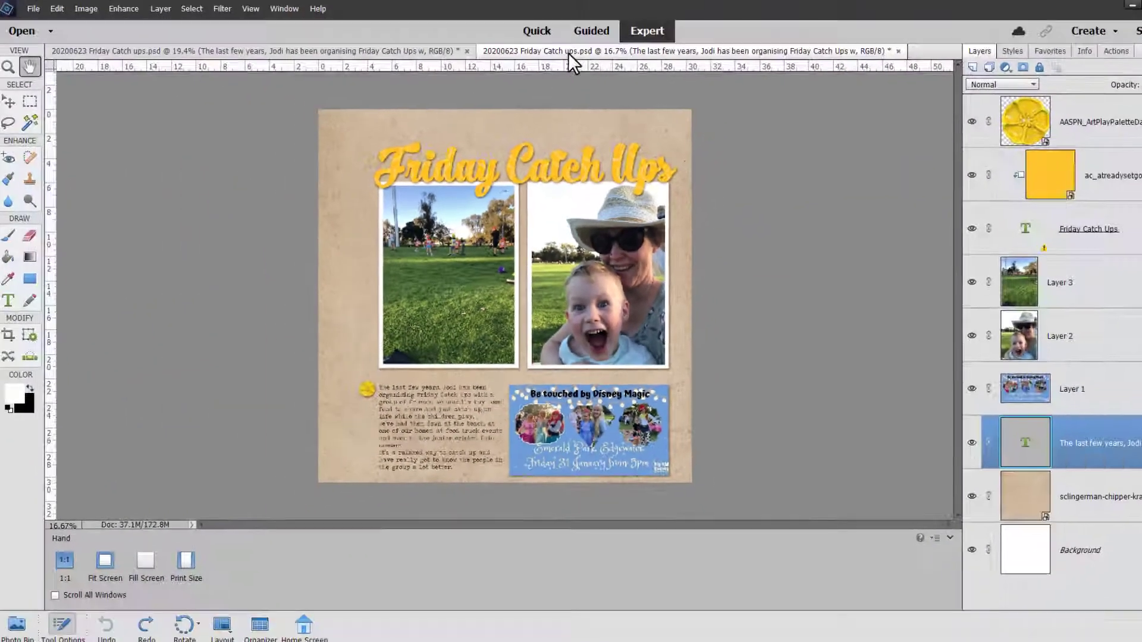
Detach both tabs of the Friday Catch ups layout into separate floating windows.
{"action": "left_click_drag", "start_coordinate": [568, 52], "coordinate": [523, 126]}
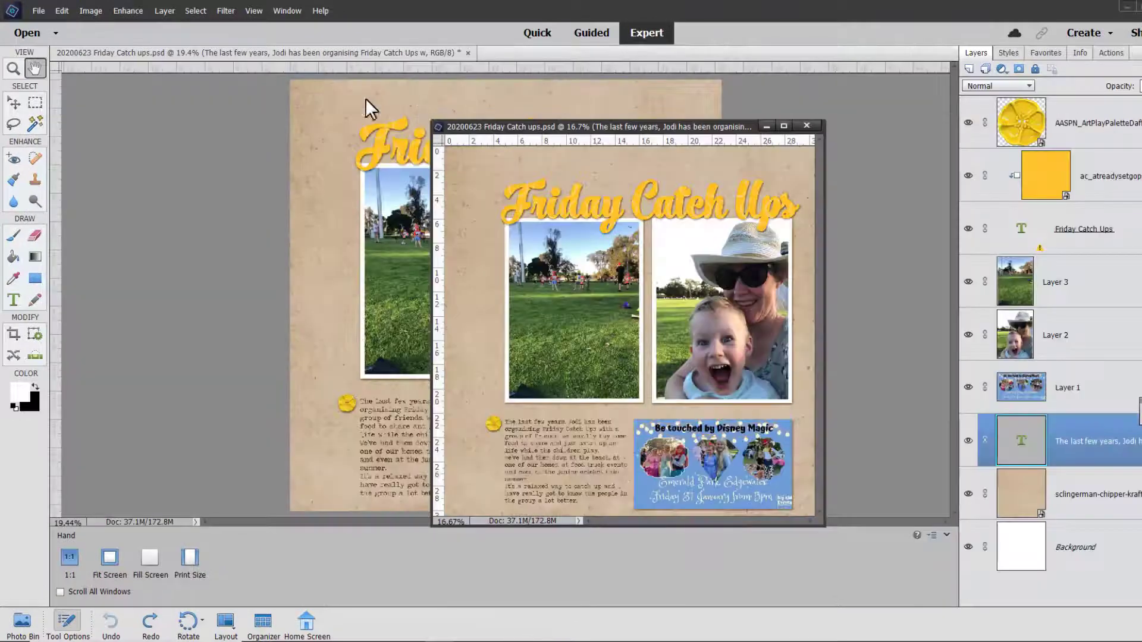
{"action": "left_click_drag", "start_coordinate": [289, 53], "coordinate": [338, 64]}
Show the smaller floating window at 100% zoom and pan it independently of the other window.
{"action": "left_click", "coordinate": [607, 134]}
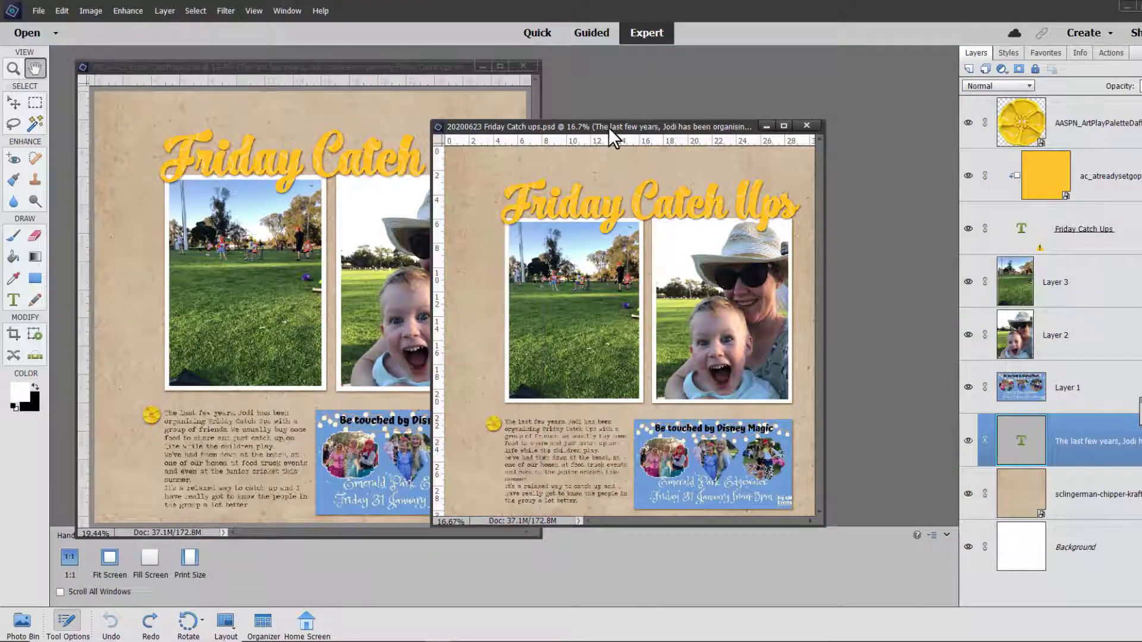
{"action": "key", "text": "ctrl+1"}
{"action": "left_click_drag", "start_coordinate": [559, 280], "coordinate": [602, 377]}
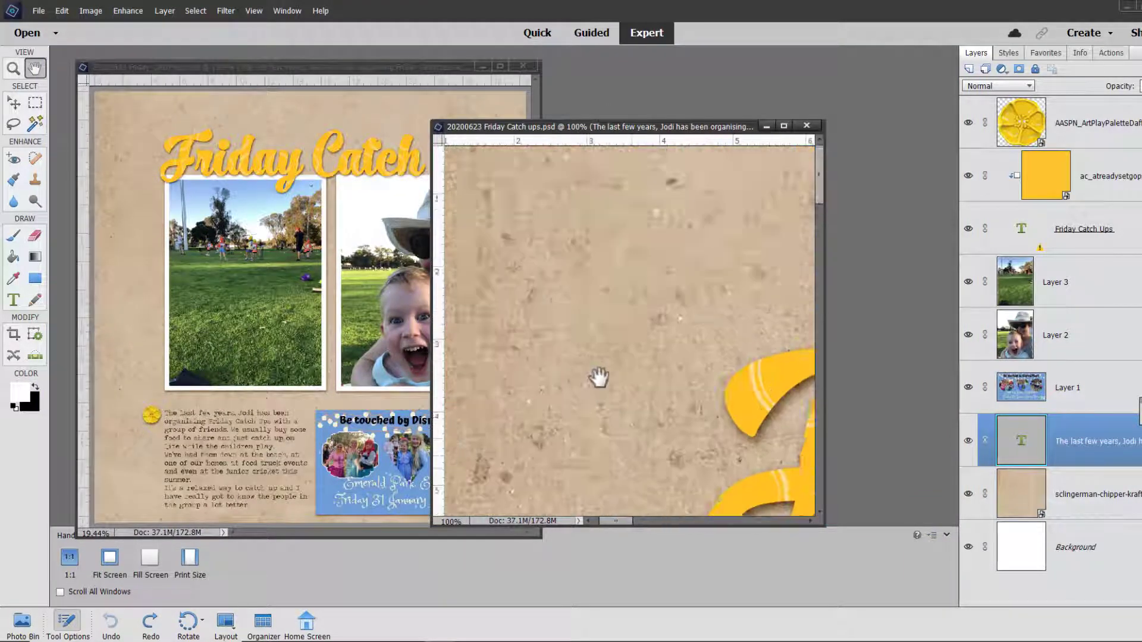
{"action": "left_click_drag", "start_coordinate": [524, 232], "coordinate": [543, 284]}
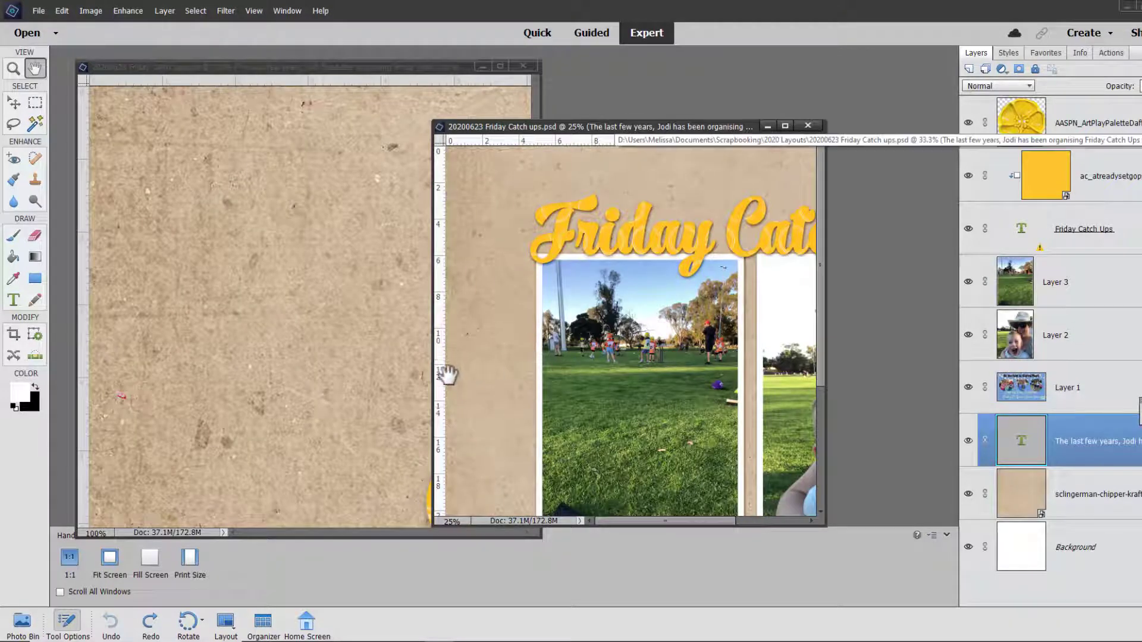
Enable Scroll All Windows for the Hand tool and pan both windows together along the Friday Catch Ups title.
{"action": "left_click", "coordinate": [189, 67]}
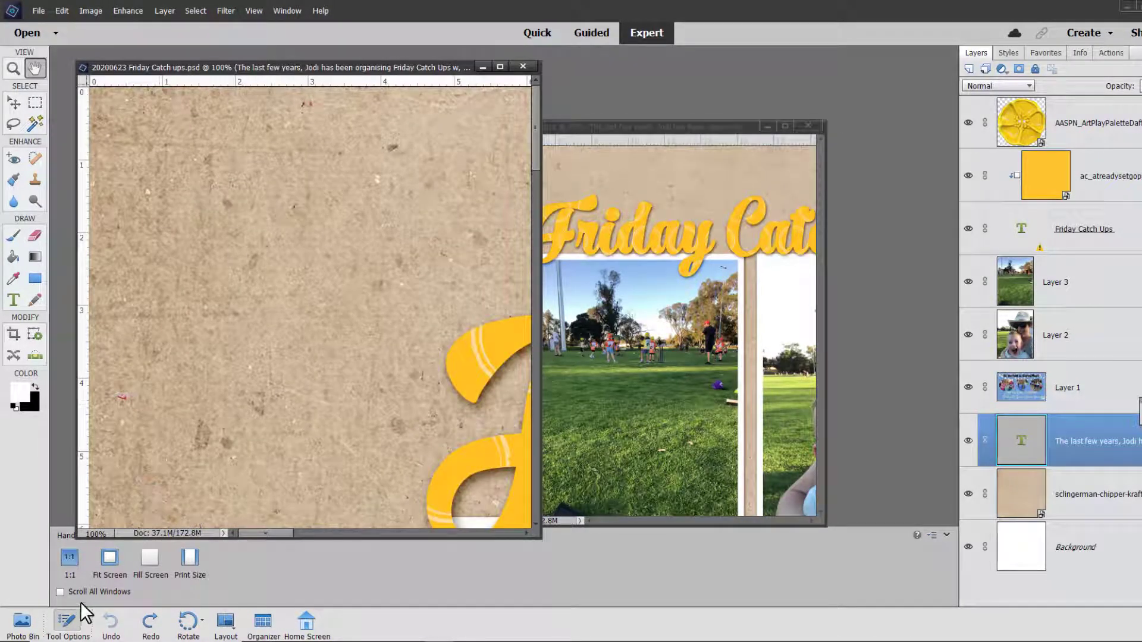
{"action": "left_click", "coordinate": [86, 591]}
{"action": "left_click_drag", "start_coordinate": [513, 409], "coordinate": [273, 375]}
{"action": "left_click_drag", "start_coordinate": [433, 374], "coordinate": [219, 325]}
{"action": "left_click_drag", "start_coordinate": [472, 339], "coordinate": [255, 359]}
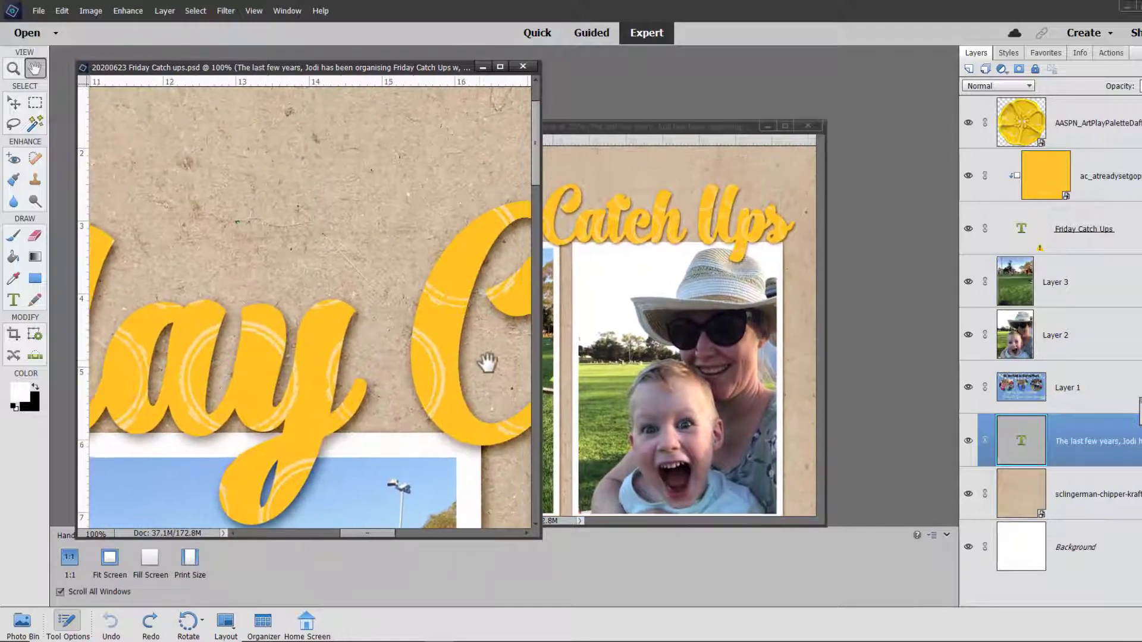
{"action": "left_click_drag", "start_coordinate": [484, 359], "coordinate": [319, 361]}
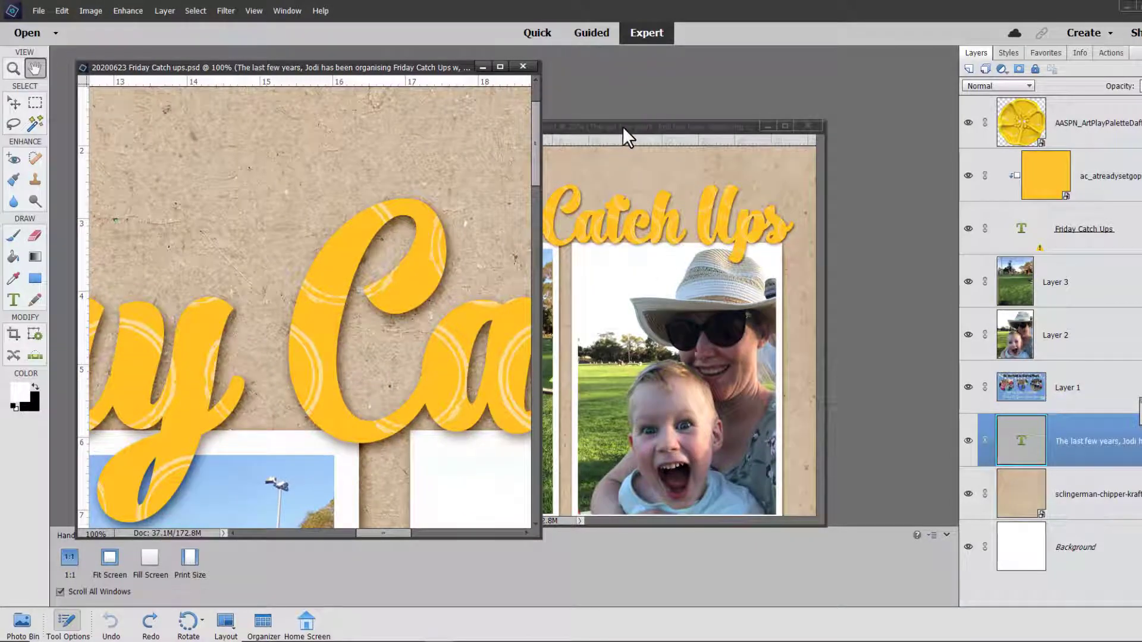
Move the 25% window clear of the 100% window and pan both from the title down toward the event flyer.
{"action": "left_click_drag", "start_coordinate": [622, 127], "coordinate": [752, 90]}
{"action": "left_click_drag", "start_coordinate": [639, 232], "coordinate": [768, 148]}
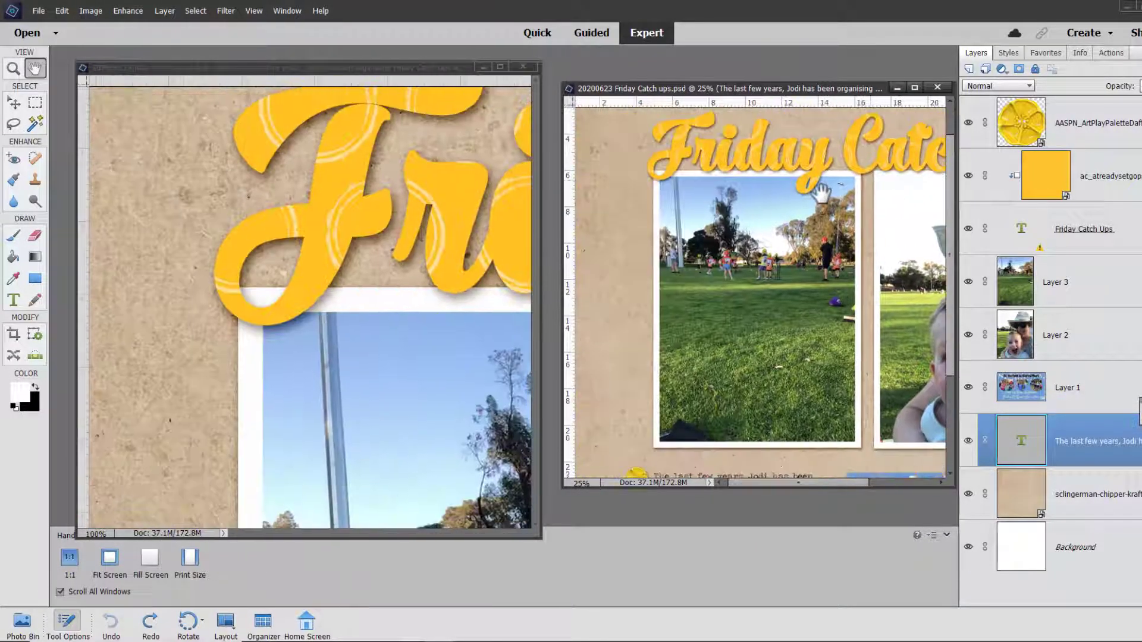
{"action": "left_click_drag", "start_coordinate": [655, 408], "coordinate": [694, 205]}
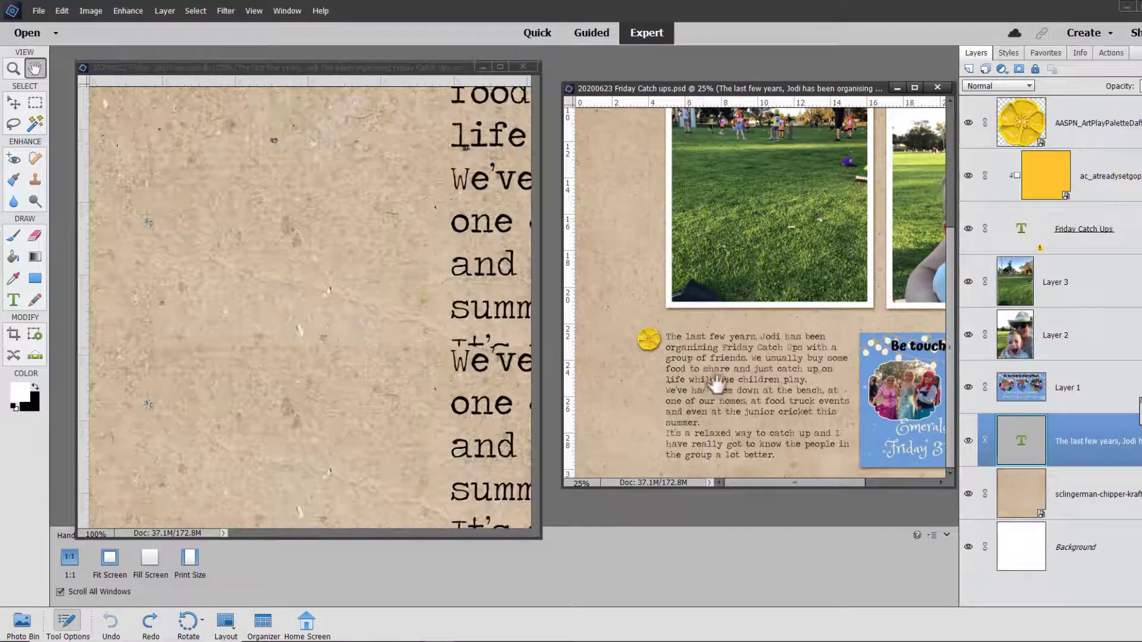
{"action": "left_click_drag", "start_coordinate": [808, 298], "coordinate": [426, 262]}
Pan the 100% window to the lower part of the blue Disney flyer, with both views scrolling together.
{"action": "left_click", "coordinate": [293, 311]}
{"action": "left_click_drag", "start_coordinate": [433, 352], "coordinate": [199, 286]}
{"action": "left_click_drag", "start_coordinate": [416, 381], "coordinate": [255, 297]}
{"action": "left_click_drag", "start_coordinate": [387, 410], "coordinate": [326, 363]}
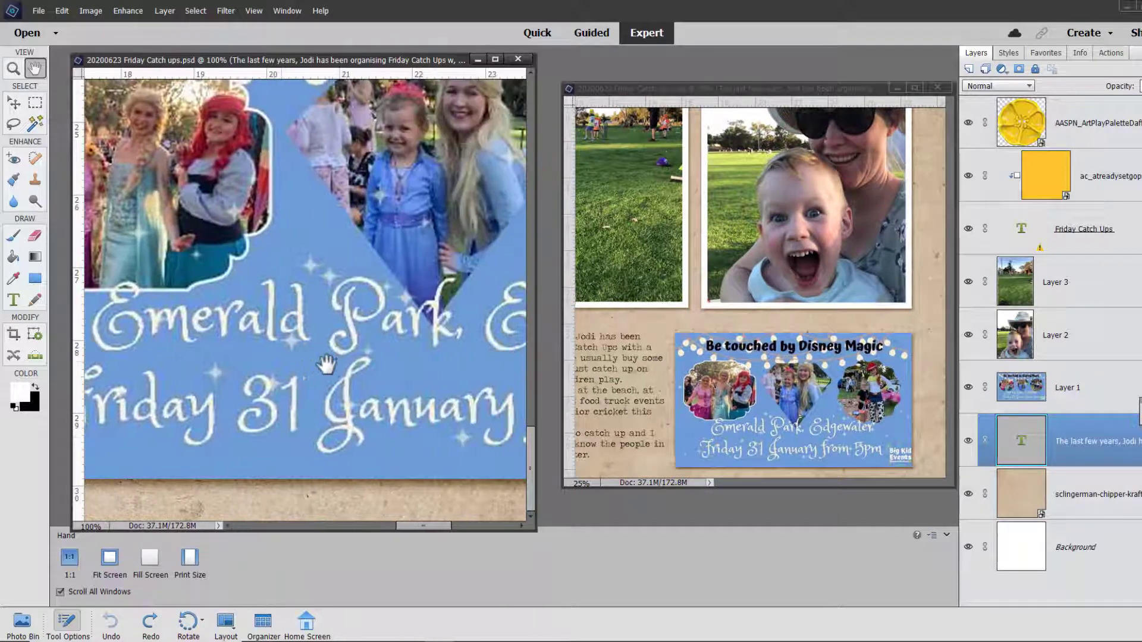
Disable Scroll All Windows and pan only the 100% window from the flyer to the grass photo's lower edge.
{"action": "left_click", "coordinate": [60, 593]}
{"action": "mouse_move", "coordinate": [417, 424]}
{"action": "left_mouse_down"}
{"action": "mouse_move", "coordinate": [438, 244]}
{"action": "mouse_move", "coordinate": [592, 247]}
{"action": "left_mouse_up"}
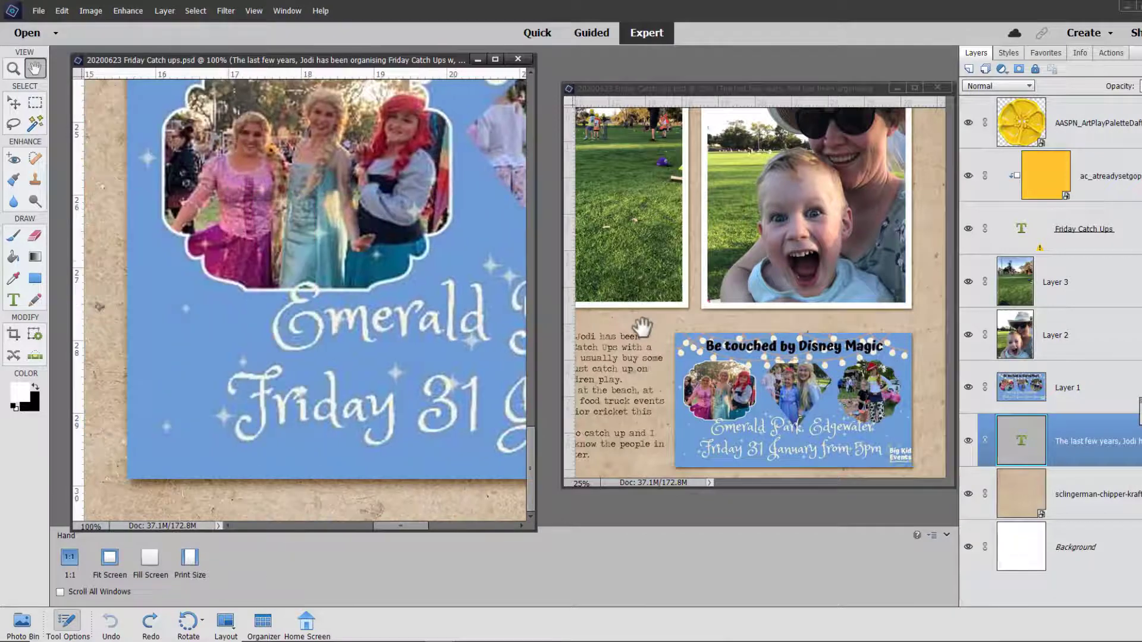
{"action": "left_click_drag", "start_coordinate": [230, 266], "coordinate": [327, 364]}
{"action": "left_click_drag", "start_coordinate": [179, 148], "coordinate": [324, 321]}
{"action": "left_click_drag", "start_coordinate": [214, 260], "coordinate": [470, 380]}
{"action": "left_click_drag", "start_coordinate": [281, 310], "coordinate": [400, 370]}
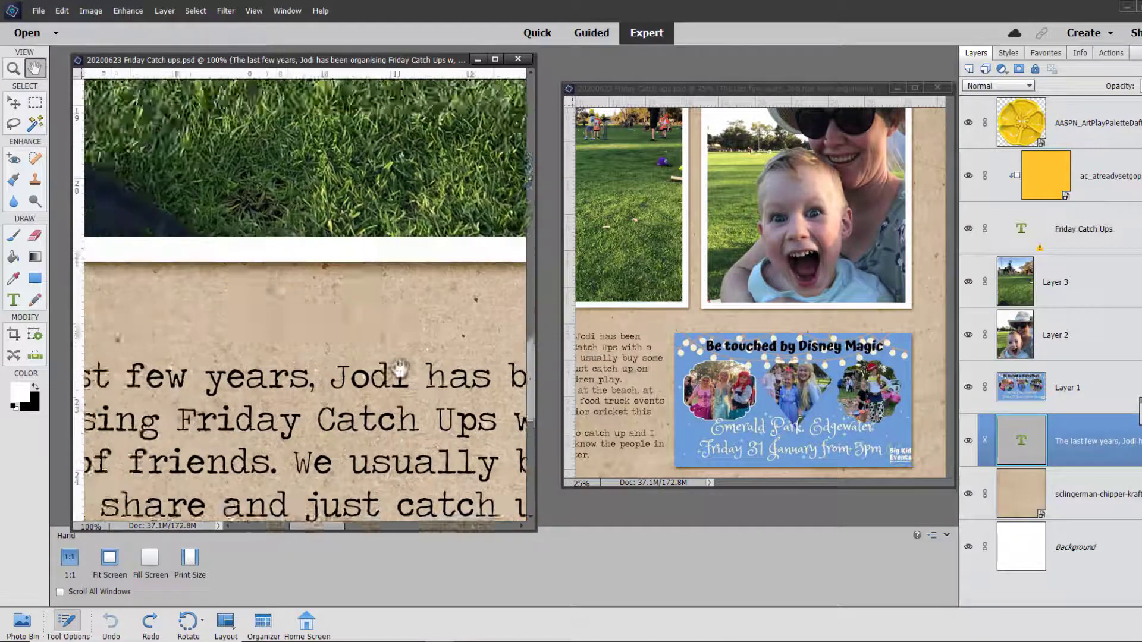
{"action": "mouse_move", "coordinate": [152, 247]}
{"action": "left_mouse_down"}
{"action": "mouse_move", "coordinate": [247, 286]}
{"action": "mouse_move", "coordinate": [364, 359]}
{"action": "left_mouse_up"}
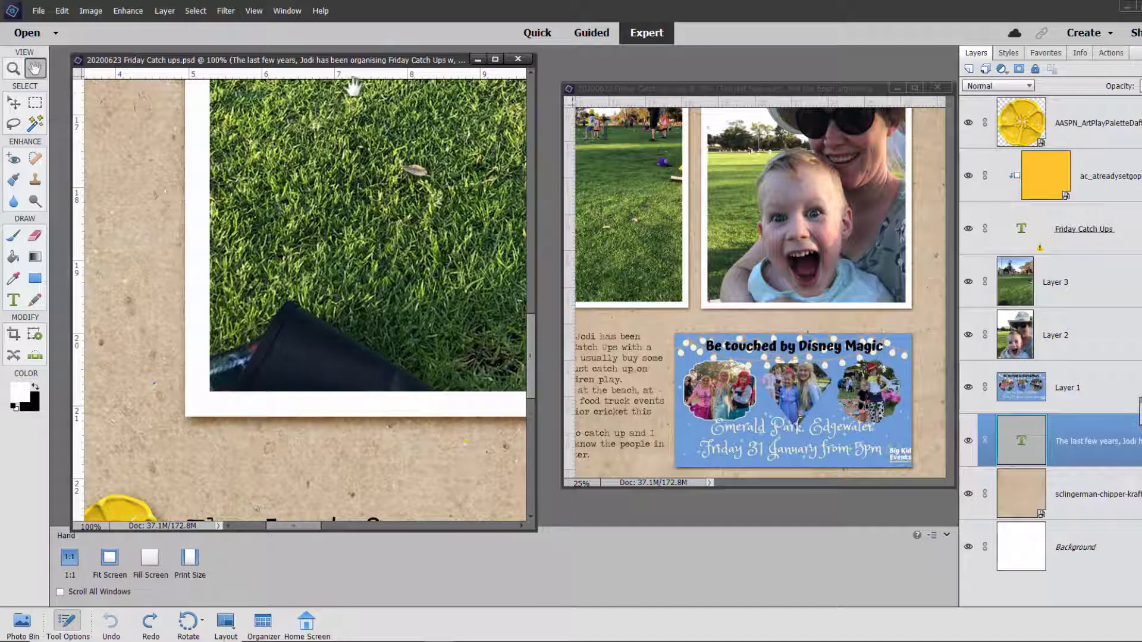
Consolidate both floating windows of the layout back into tabs.
{"action": "left_click", "coordinate": [286, 11]}
{"action": "left_click", "coordinate": [452, 89]}
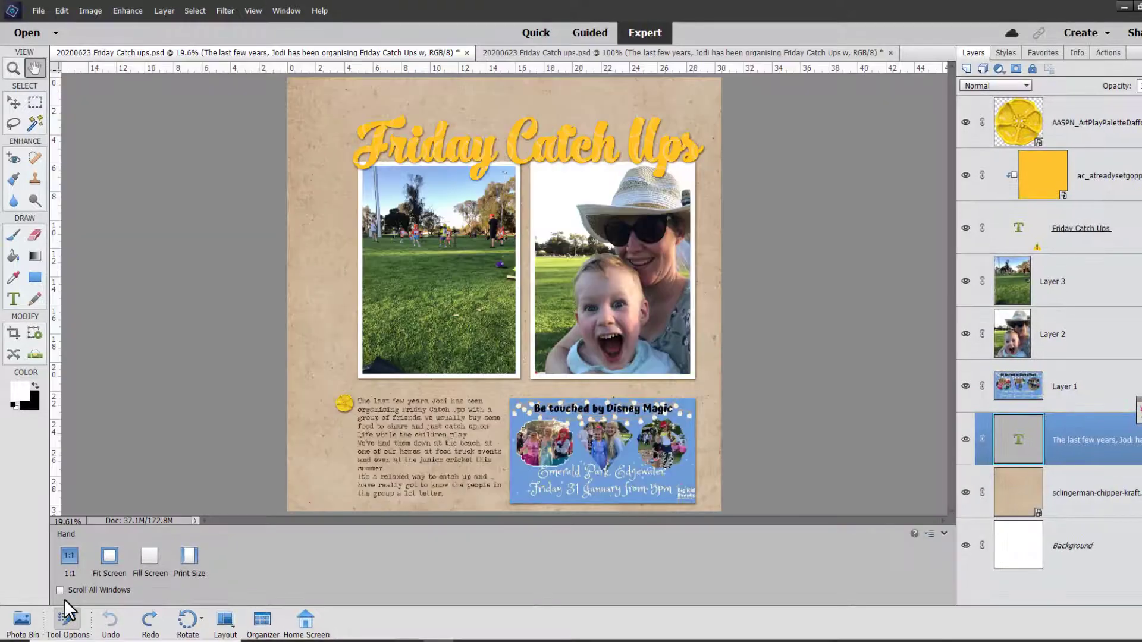